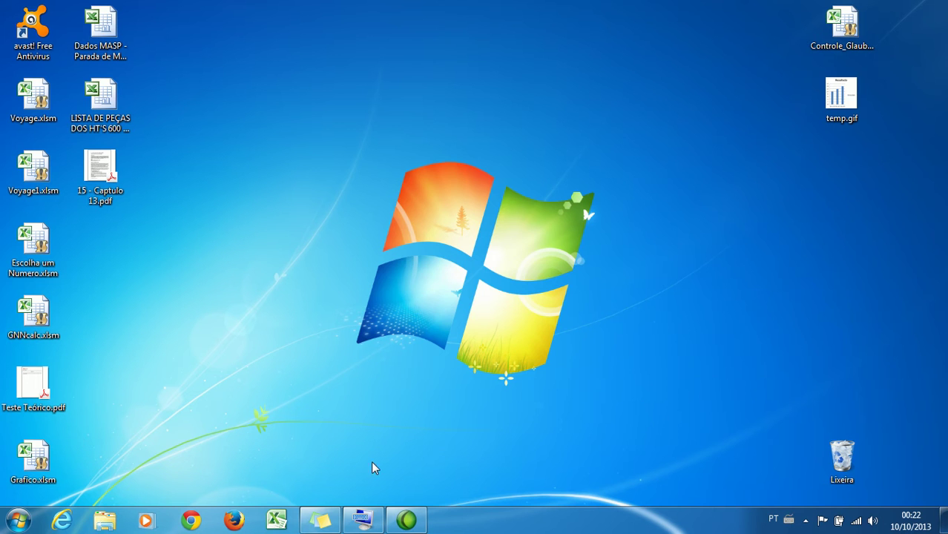
# Step: Bring the blank Pasta1 workbook in Excel onto the screen
pyautogui.click(276, 519)
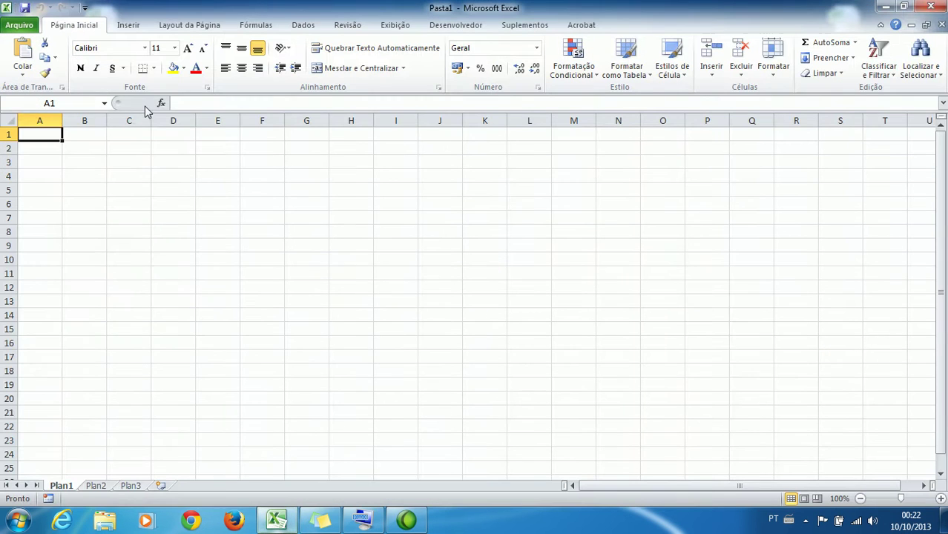
pyautogui.click(70, 158)
pyautogui.click(36, 138)
# Step: Start a Dados > De Texto import, cancel it without importing, and return to Página Inicial
pyautogui.click(321, 27)
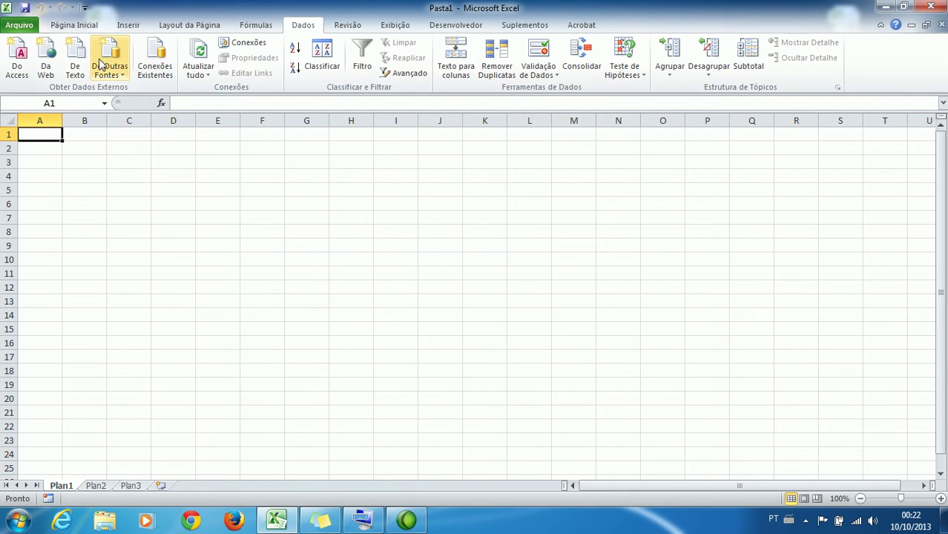
pyautogui.click(75, 58)
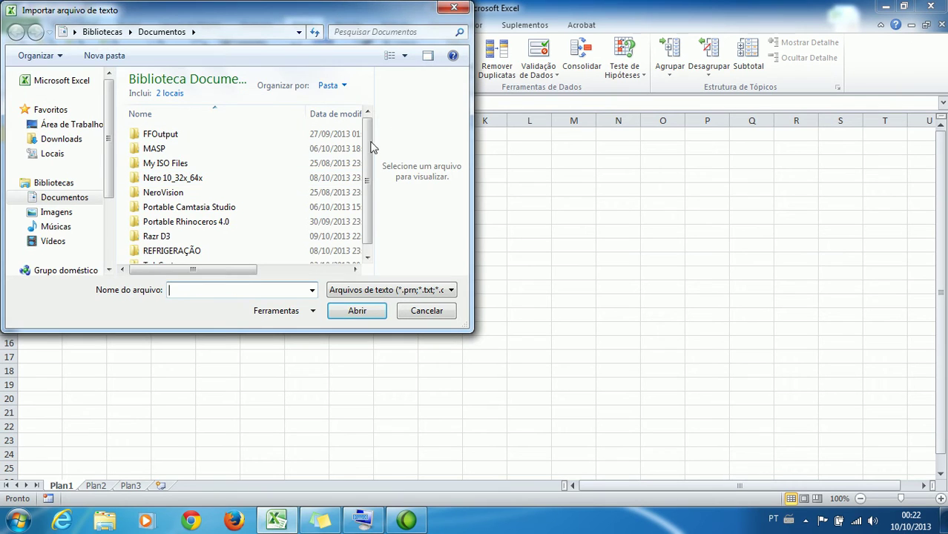
pyautogui.scroll(-1, 371, 193)
pyautogui.click(454, 9)
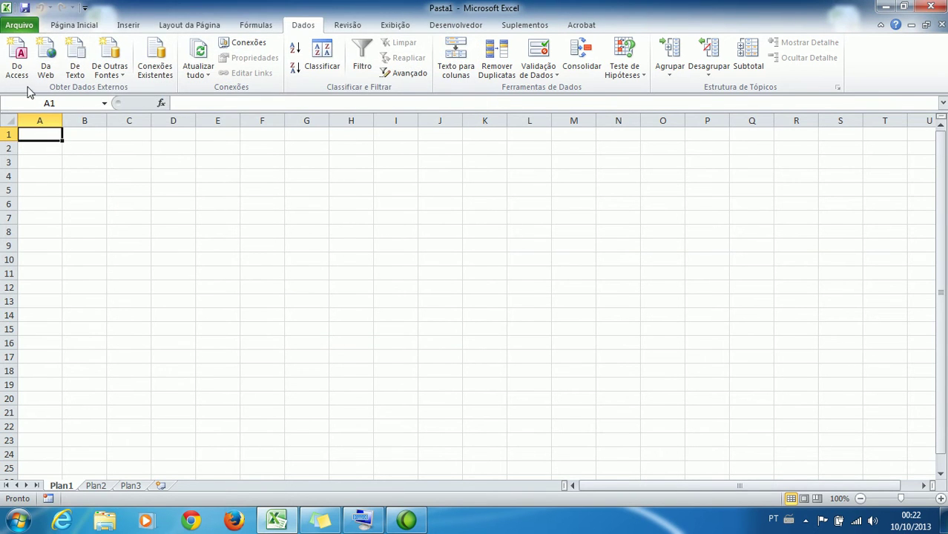
pyautogui.click(68, 25)
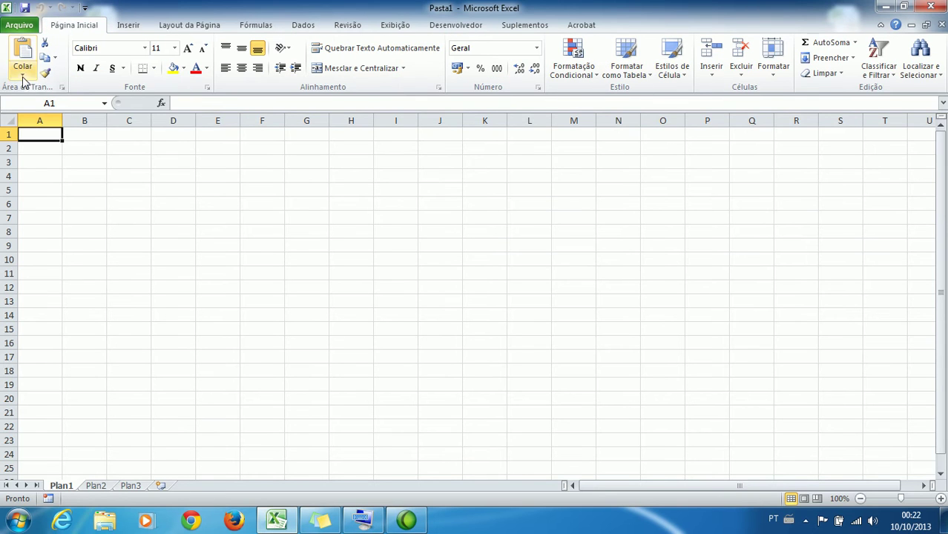
# Step: Enter Cabeçalho in A1 and a, b, c, d, e in A2:A6, correcting c in A4
pyautogui.click(23, 73)
pyautogui.click(39, 141)
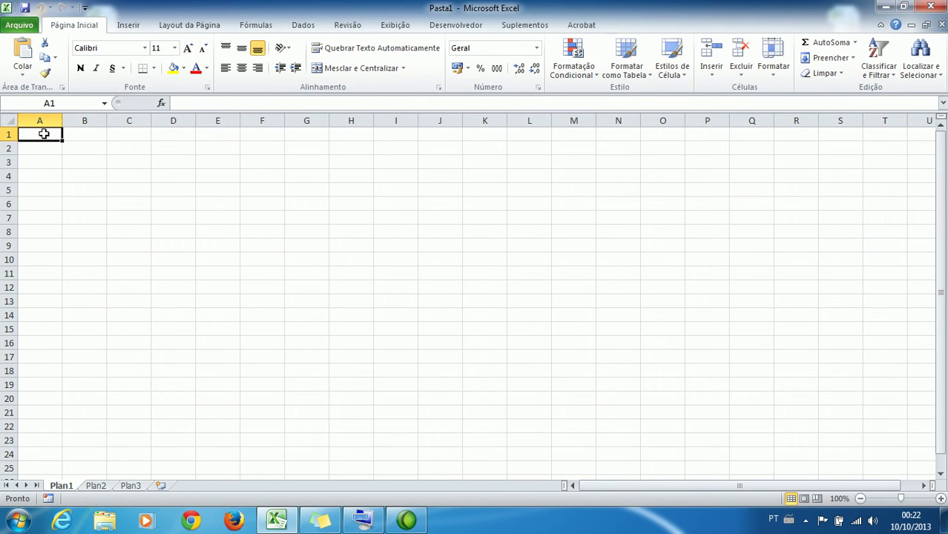
pyautogui.write('Cabeça')
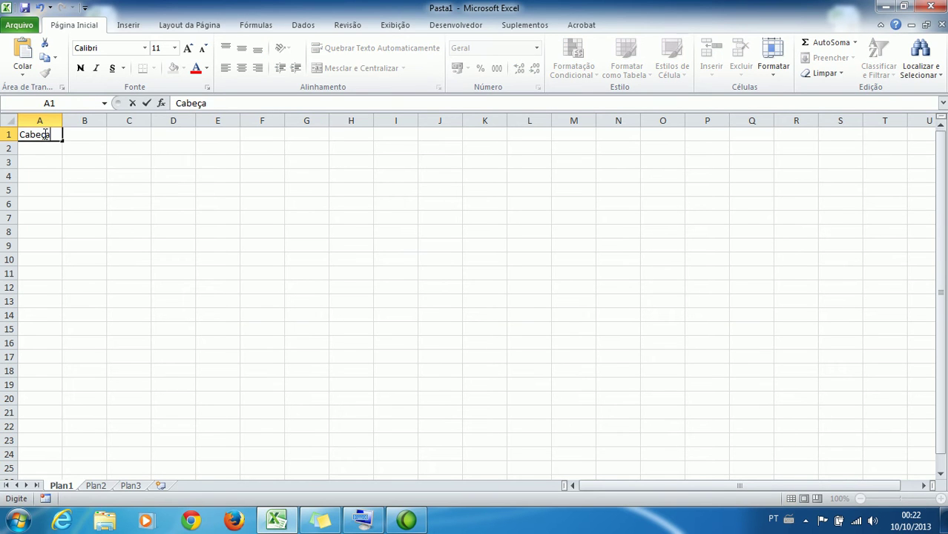
pyautogui.write('lho')
pyautogui.press('Return')
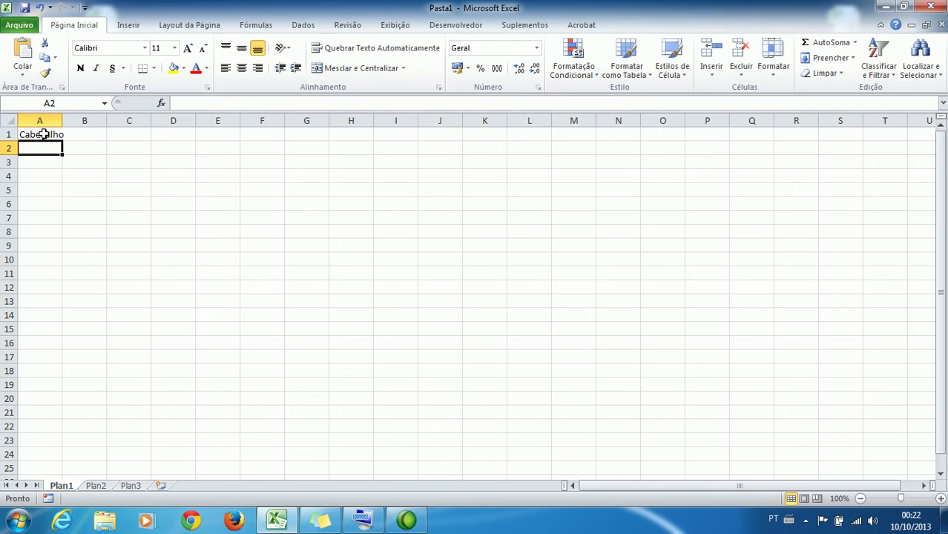
pyautogui.write('a b c d ')
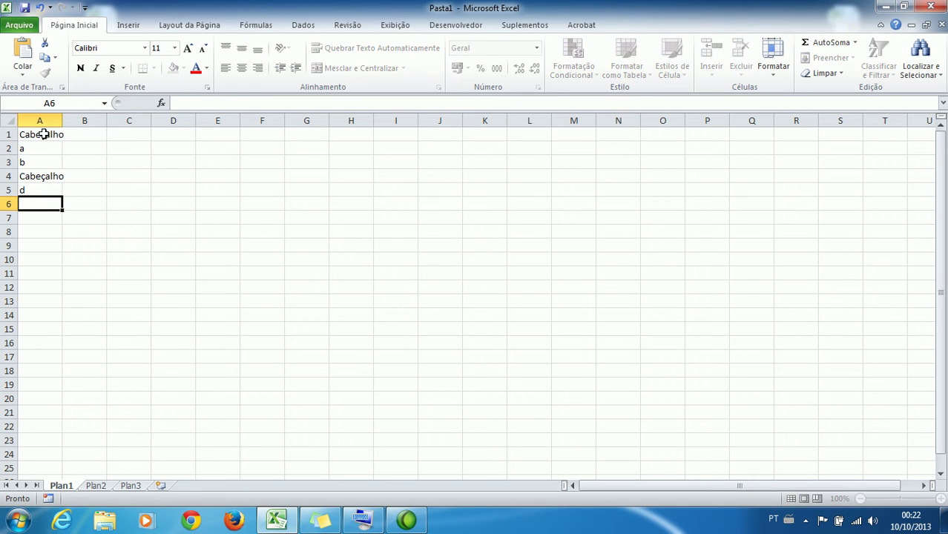
pyautogui.write('e')
pyautogui.press('Return')
pyautogui.press('Up')
pyautogui.press('Up')
pyautogui.press('Up')
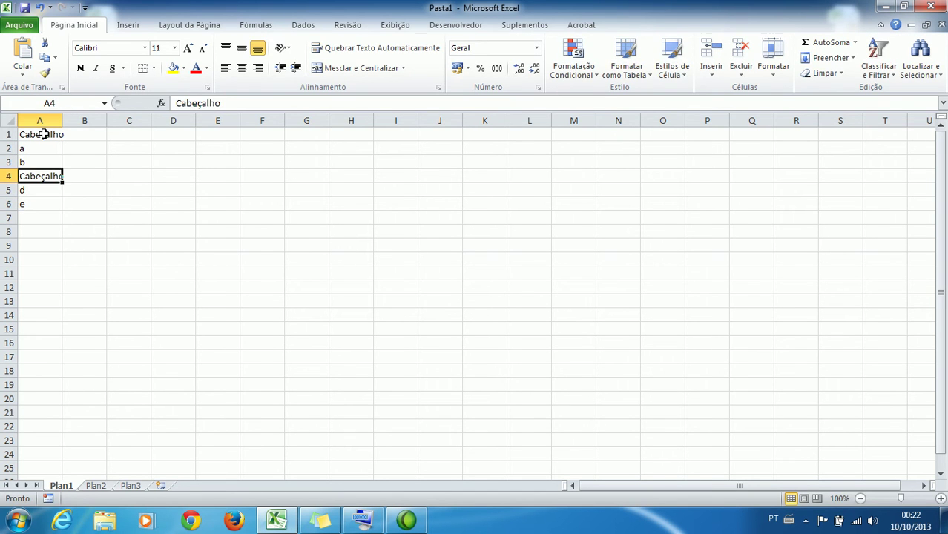
pyautogui.write('c')
pyautogui.press('Delete')
pyautogui.press('Return')
pyautogui.press('Down')
pyautogui.press('Down')
pyautogui.press('Down')
pyautogui.press('Down')
pyautogui.press('Down')
# Step: Enter cabeçalho in A10 followed by a, b, c, d, e in A11:A15
pyautogui.write('cab')
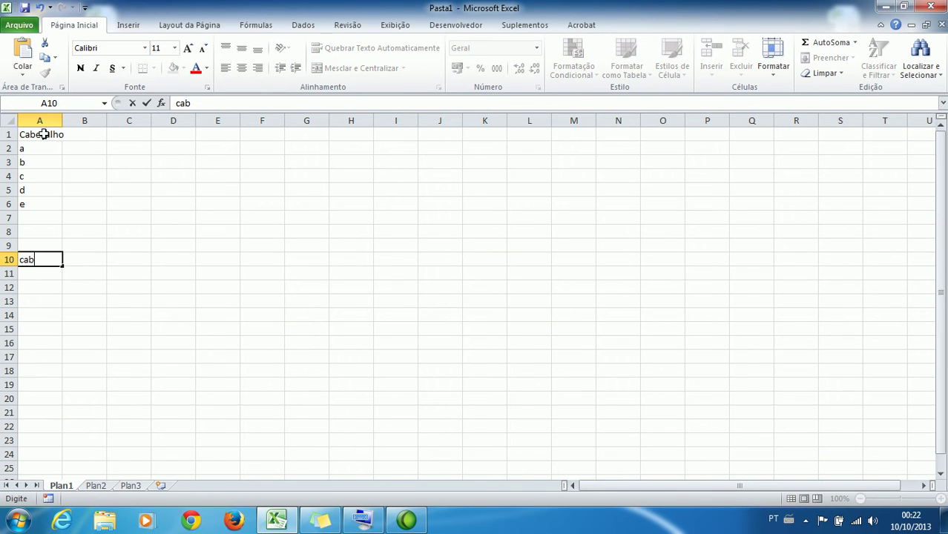
pyautogui.write('eçal')
pyautogui.press('Return')
pyautogui.write('a')
pyautogui.press('Return')
pyautogui.write('b')
pyautogui.press('Return')
pyautogui.write('c')
pyautogui.press('BackSpace')
pyautogui.press('Return')
pyautogui.write('d')
pyautogui.press('Return')
pyautogui.write('e')
pyautogui.press('Return')
pyautogui.press('Return')
pyautogui.press('Return')
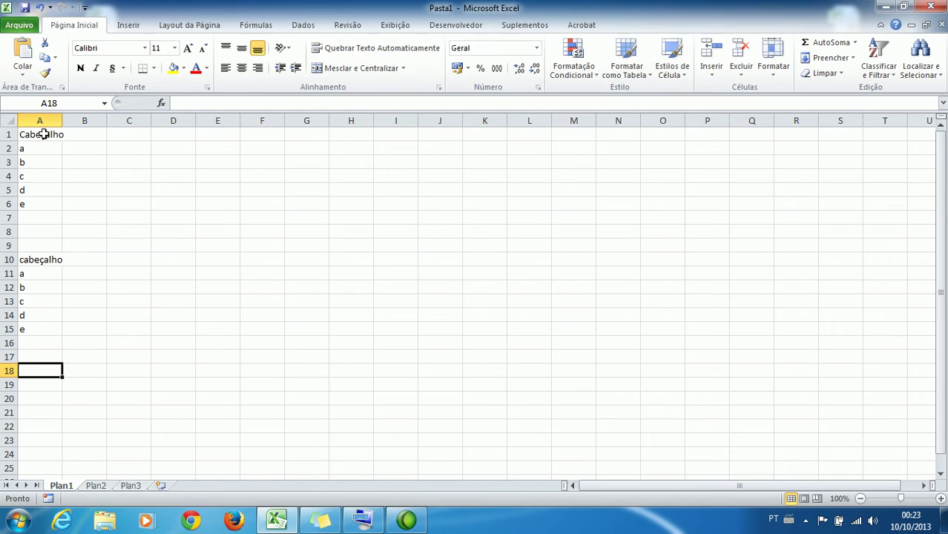
# Step: Enter Mês in A18 and jan in A19, fixing the extra letter
pyautogui.write('M')
pyautogui.press('Return')
pyautogui.write('jane')
pyautogui.press('Return')
pyautogui.press('Up')
pyautogui.press('F2')
pyautogui.press('BackSpace')
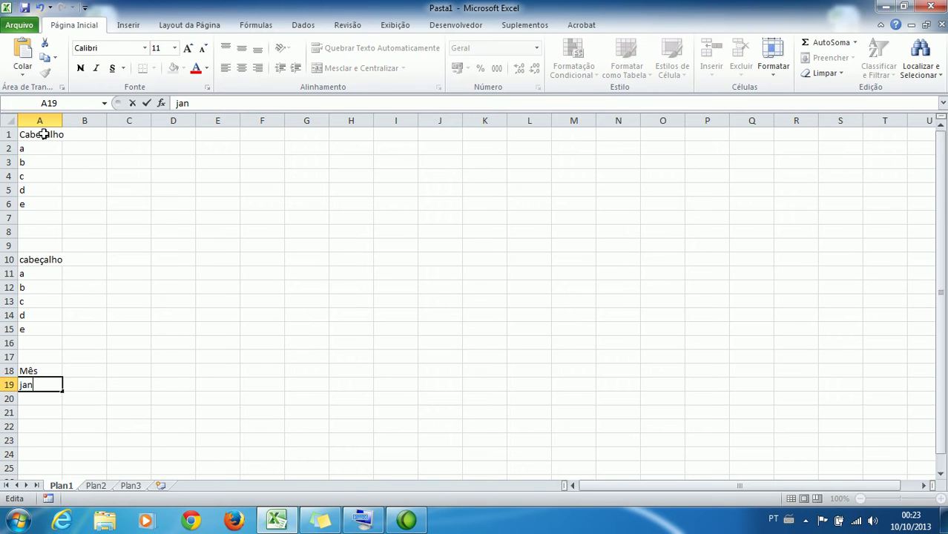
pyautogui.press('Return')
# Step: Fill the month series from jan in A19 down to row 168
pyautogui.click(48, 382)
pyautogui.moveTo(63, 391); pyautogui.dragTo(66, 302)
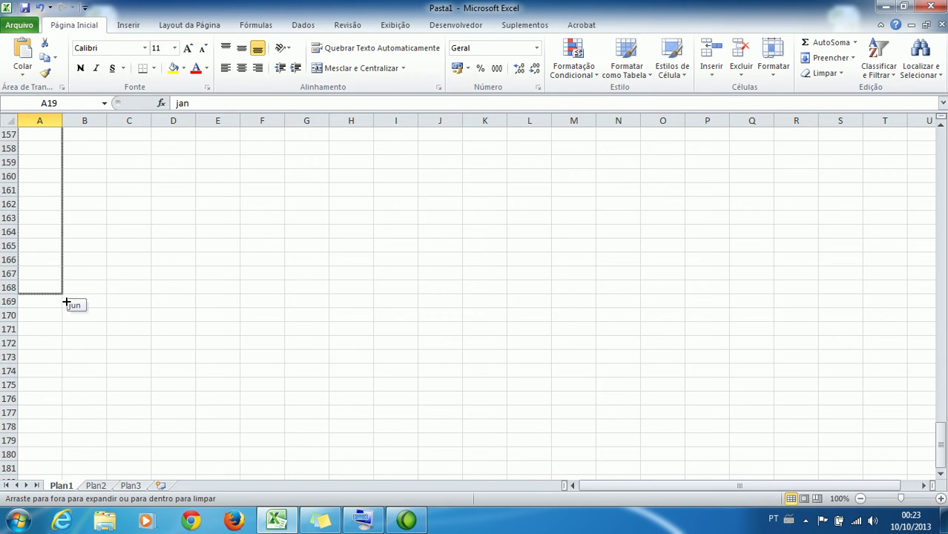
pyautogui.click(56, 356)
pyautogui.click(45, 398)
# Step: Enter jan and Mar in A179:A180 and extend the every-other-month series to A189
pyautogui.click(50, 439)
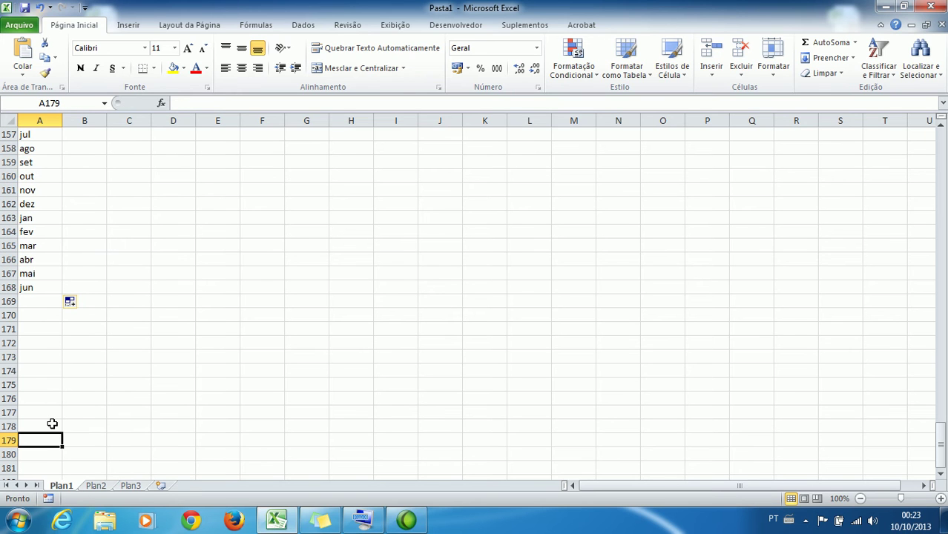
pyautogui.write('jan')
pyautogui.press('Return')
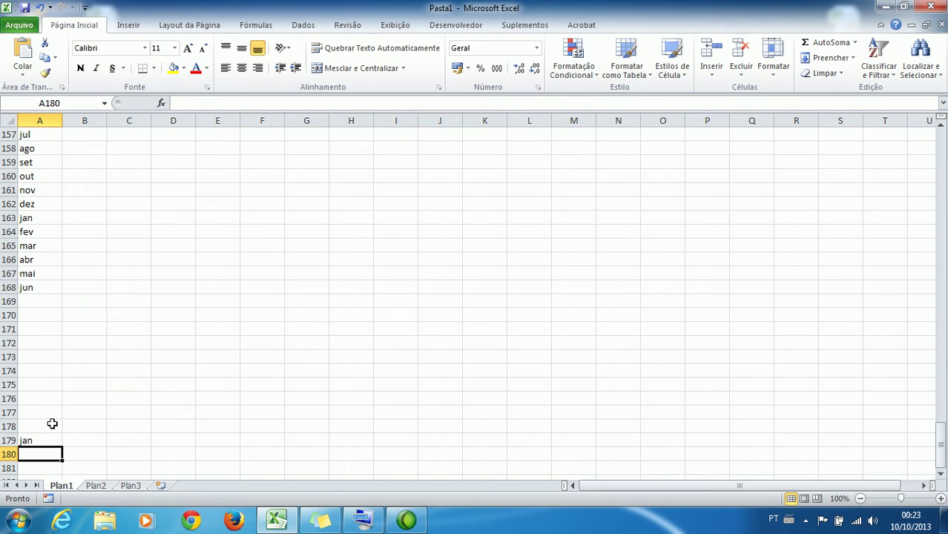
pyautogui.write('Mar')
pyautogui.press('Return')
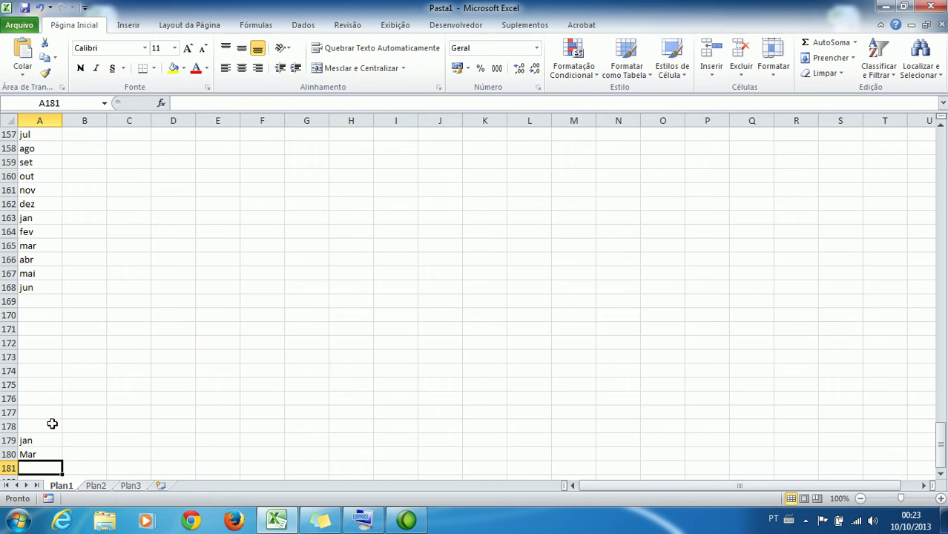
pyautogui.click(54, 442)
pyautogui.moveTo(54, 442)
pyautogui.mouseDown()
pyautogui.moveTo(60, 461)
pyautogui.moveTo(66, 434)
pyautogui.mouseUp()
pyautogui.click(128, 358)
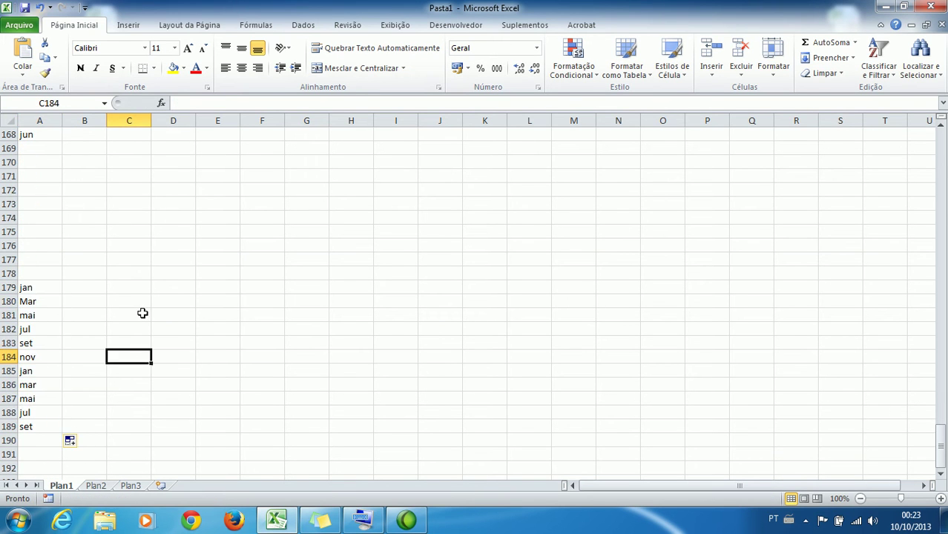
# Step: Type a, b and c into A198:A200
pyautogui.click(37, 442)
pyautogui.click(38, 465)
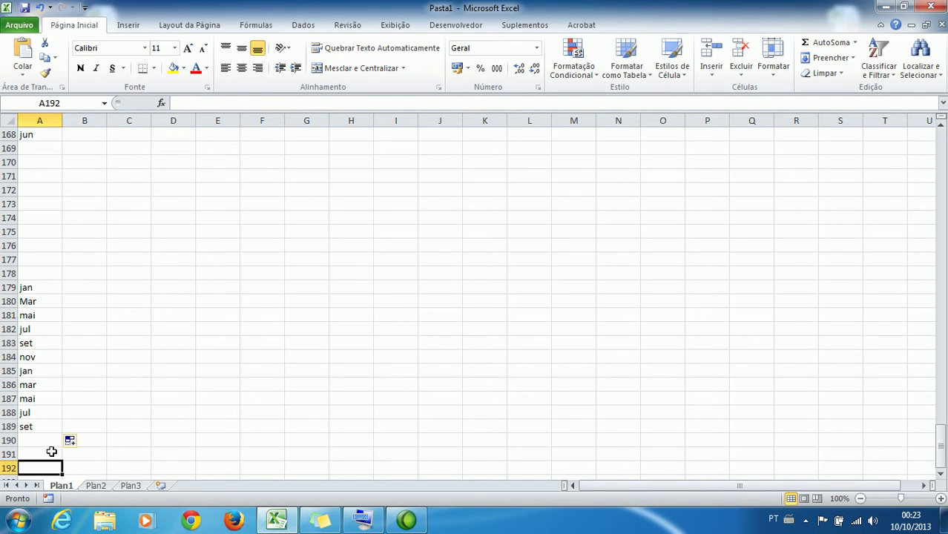
pyautogui.press('Down')
pyautogui.press('Down')
pyautogui.press('Down')
pyautogui.click(46, 440)
pyautogui.press('Down')
pyautogui.press('Down')
pyautogui.press('Down')
pyautogui.press('Down')
pyautogui.press('Down')
pyautogui.press('Up')
pyautogui.write('a')
pyautogui.press('Return')
pyautogui.write('b')
pyautogui.press('Return')
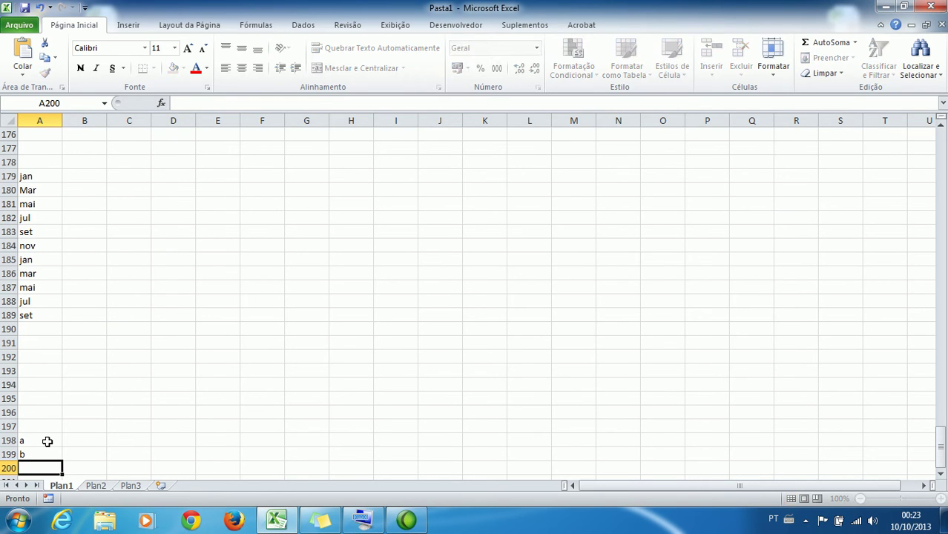
pyautogui.write('c')
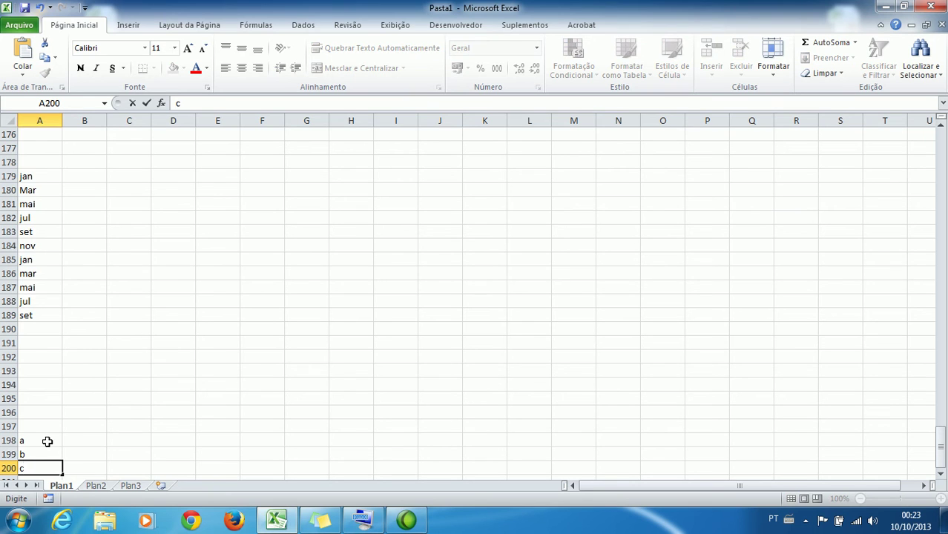
pyautogui.press('Return')
pyautogui.moveTo(939, 443)
pyautogui.mouseDown()
pyautogui.moveTo(939, 269)
pyautogui.moveTo(911, 149)
pyautogui.mouseUp()
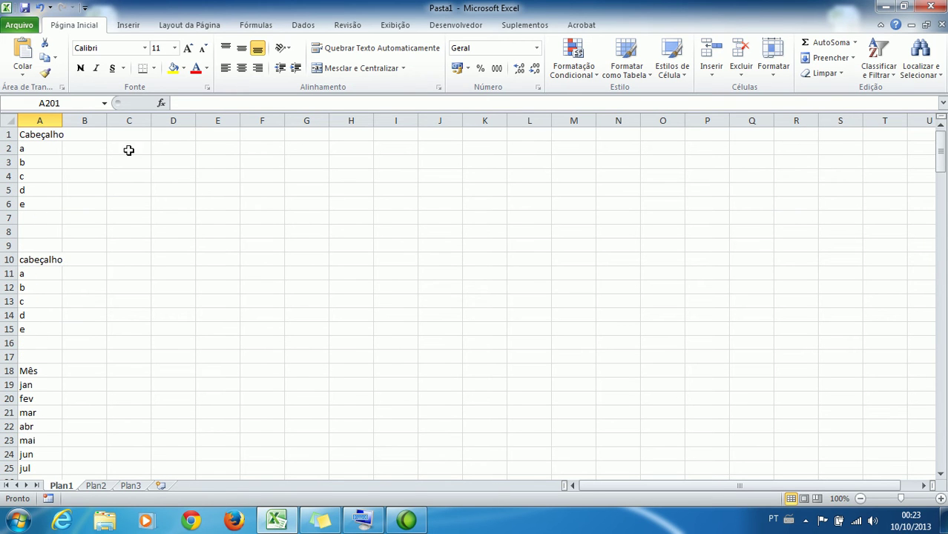
# Step: Create a macro named LimparLinhasBrancas stored in Esta pasta de trabalho from Desenvolvedor > Macros
pyautogui.click(436, 26)
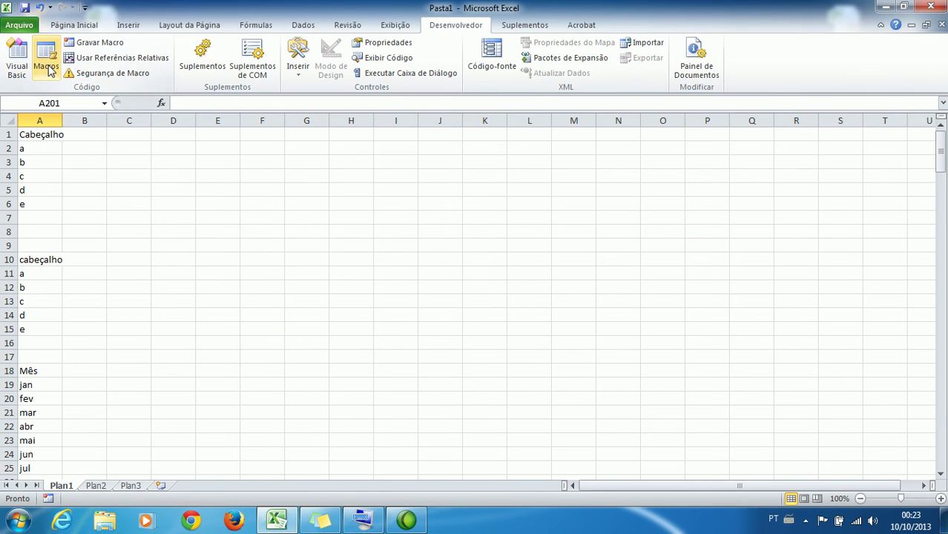
pyautogui.click(45, 60)
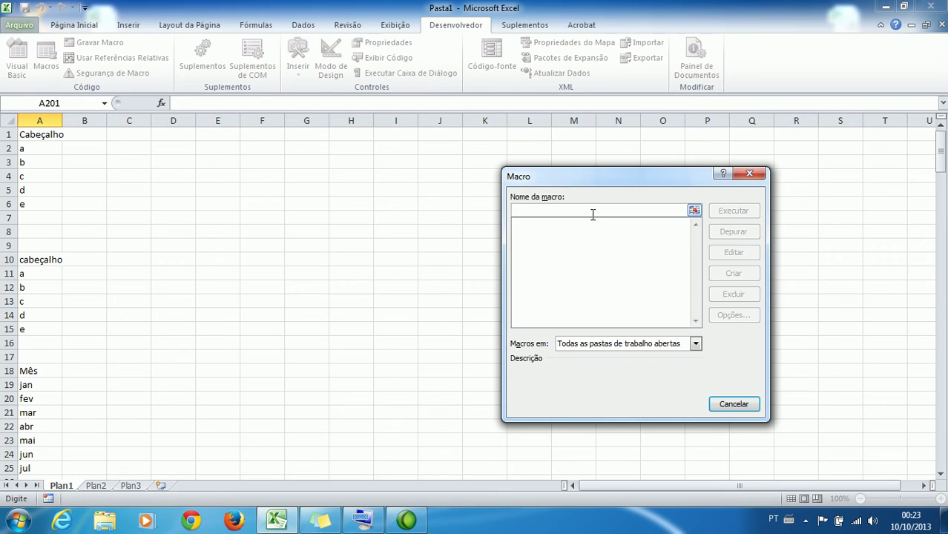
pyautogui.write('LimparLinhasBrancas')
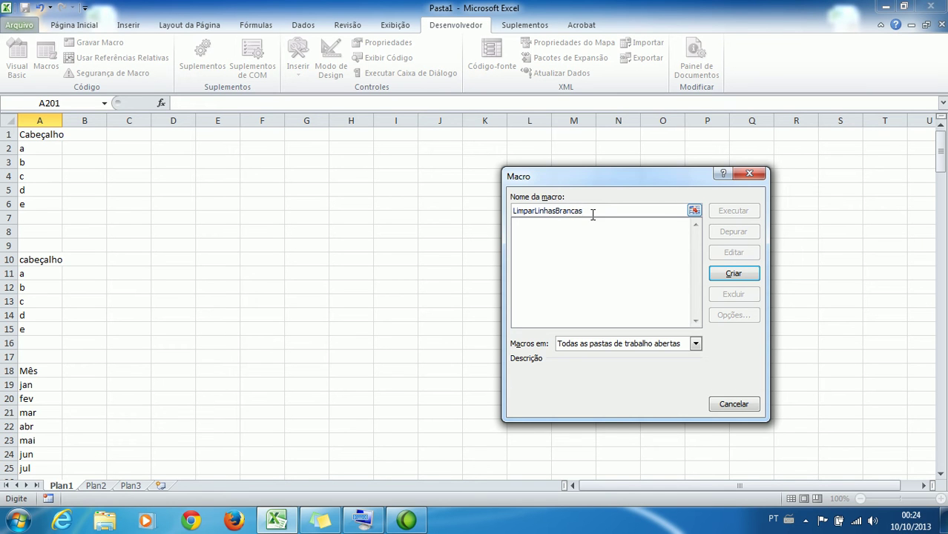
pyautogui.click(656, 344)
pyautogui.click(623, 366)
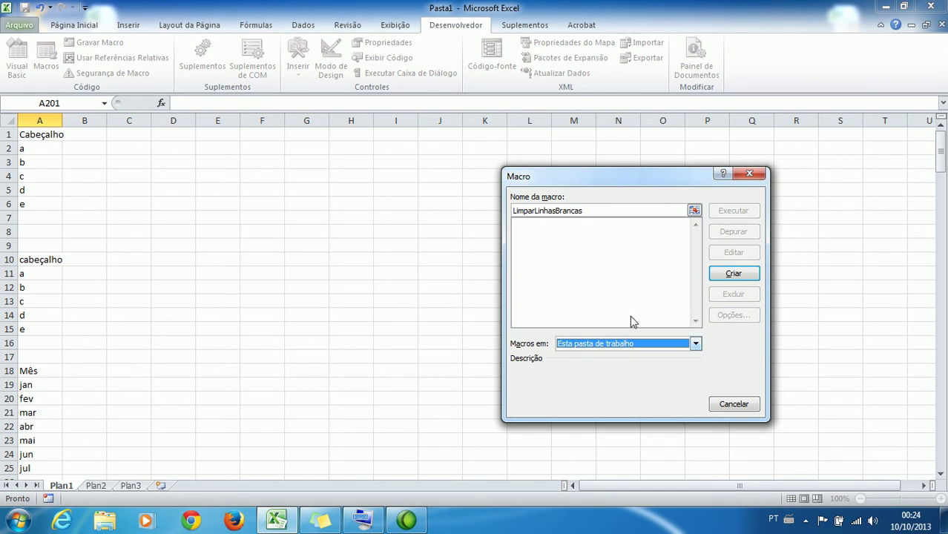
pyautogui.click(730, 273)
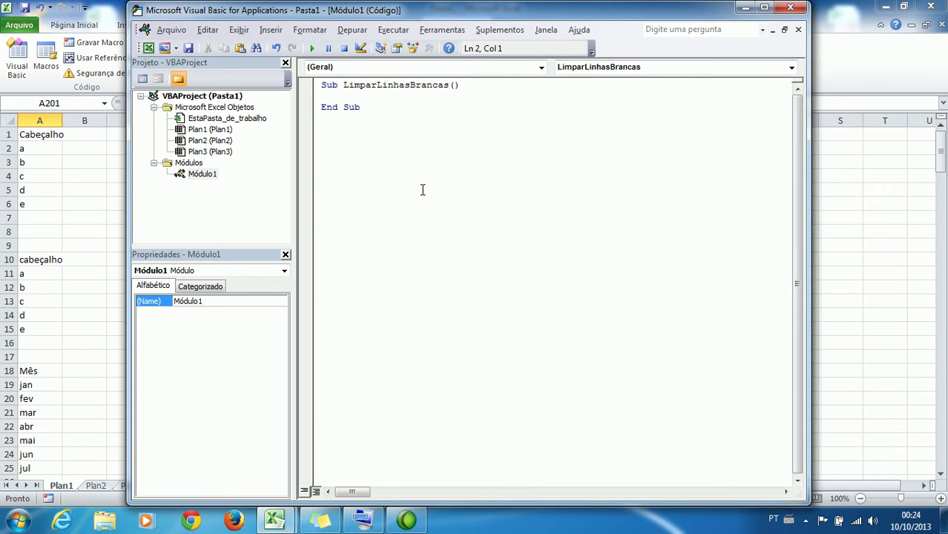
# Step: Write plan1.Range("a:a").SpecialCells(xlCellTypeBlanks).Delete as the macro's only line, then minimize the editor
pyautogui.write('rla')
pyautogui.write('.range')
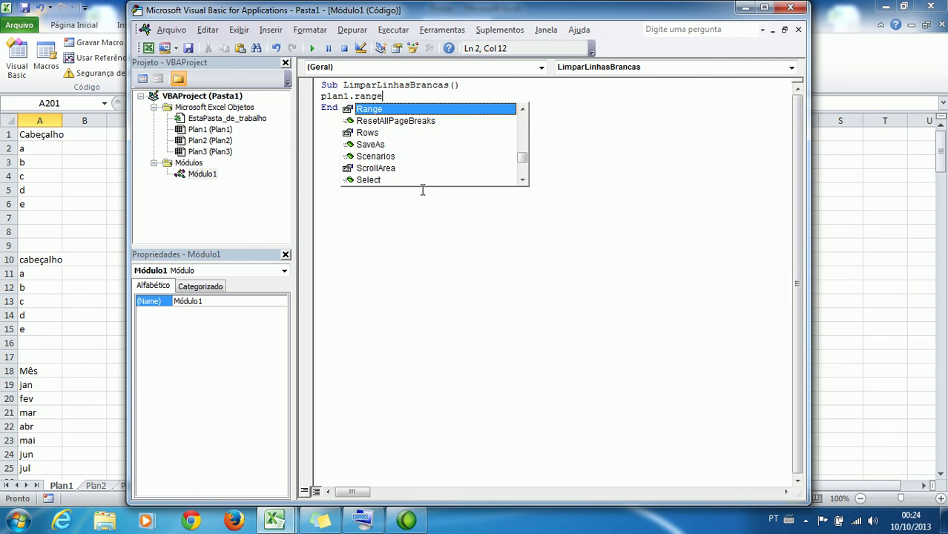
pyautogui.write('("')
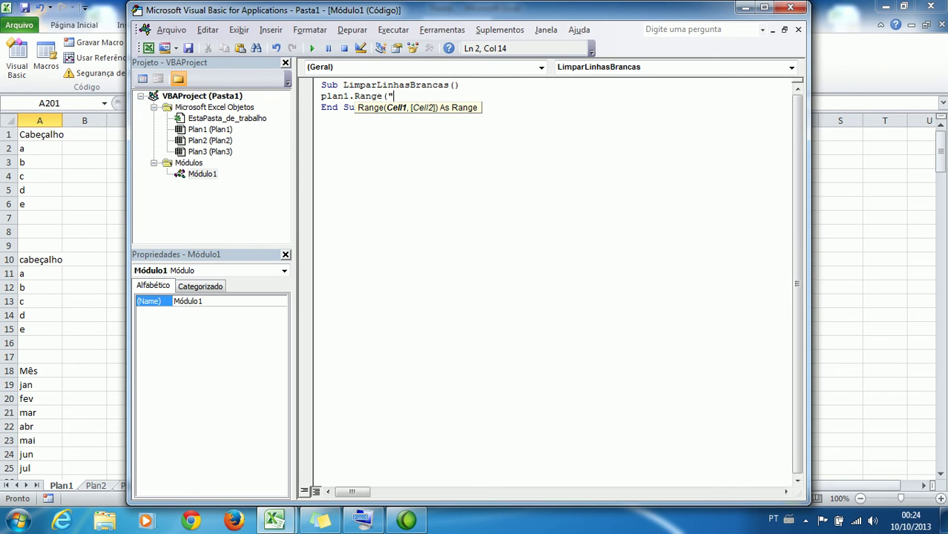
pyautogui.write('a:a")')
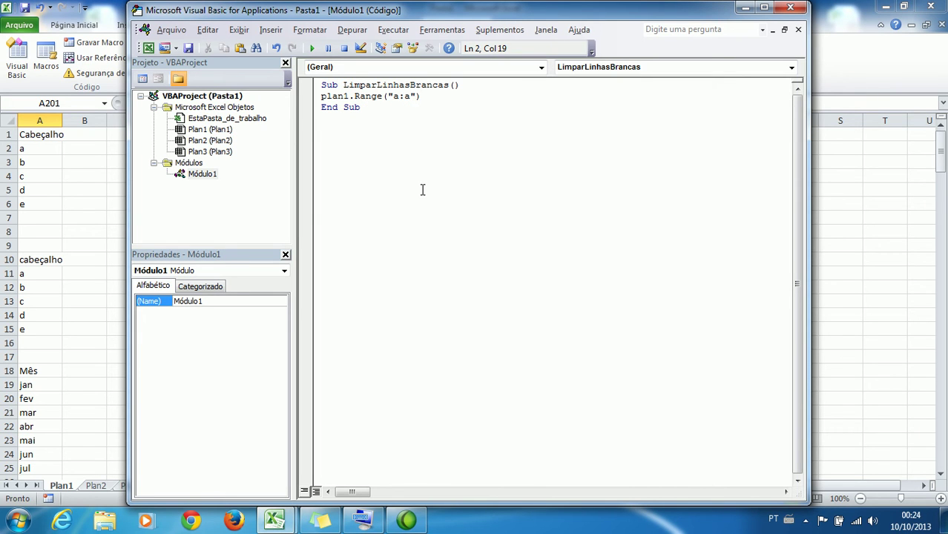
pyautogui.write('.sp')
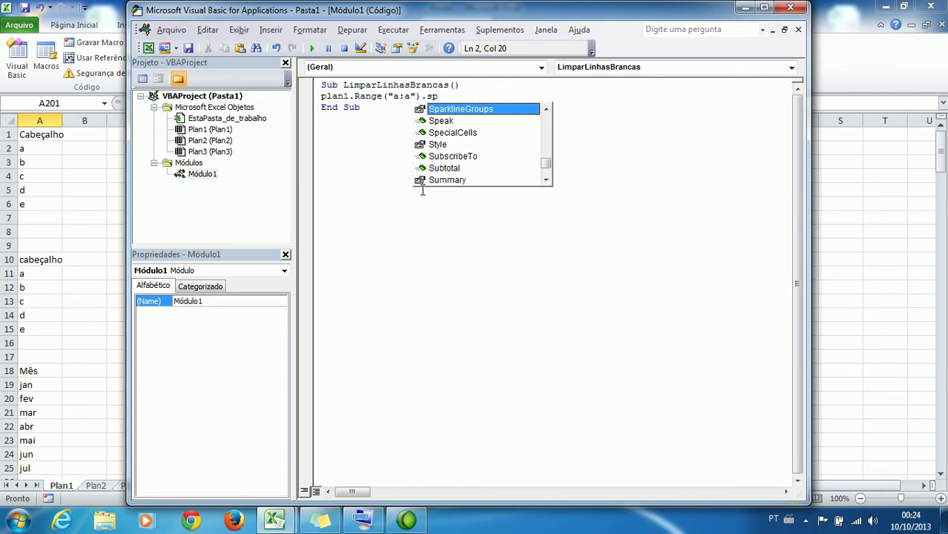
pyautogui.press('Down')
pyautogui.press('Down')
pyautogui.press('Tab')
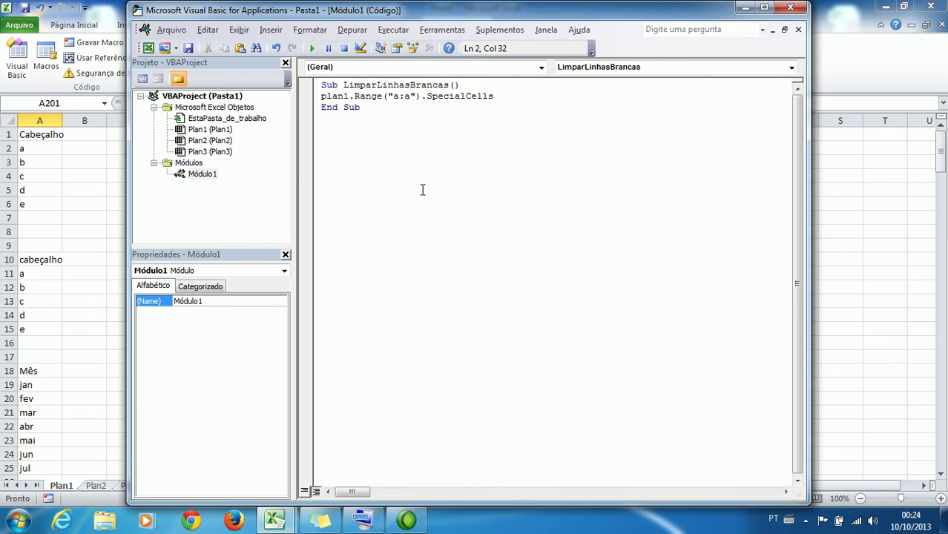
pyautogui.write('(')
pyautogui.press('Down')
pyautogui.press('Down')
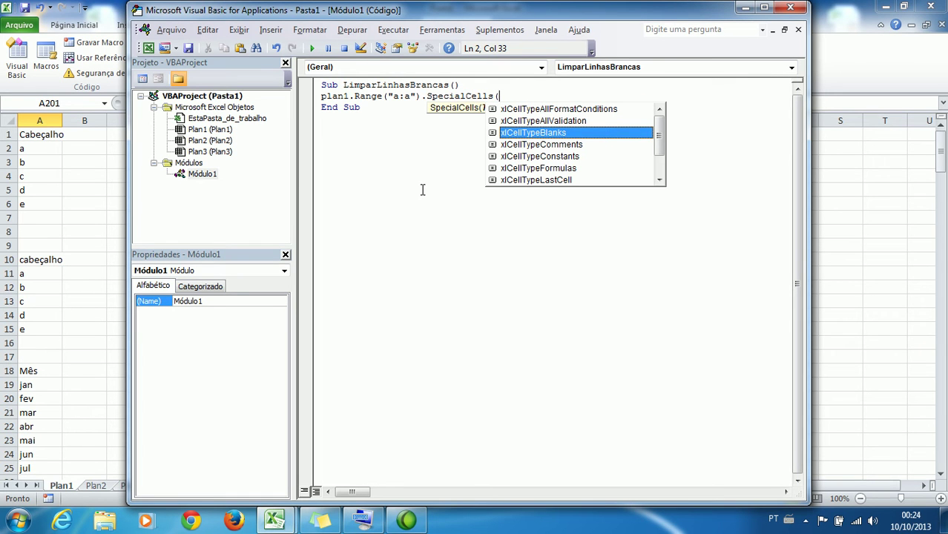
pyautogui.press('Tab')
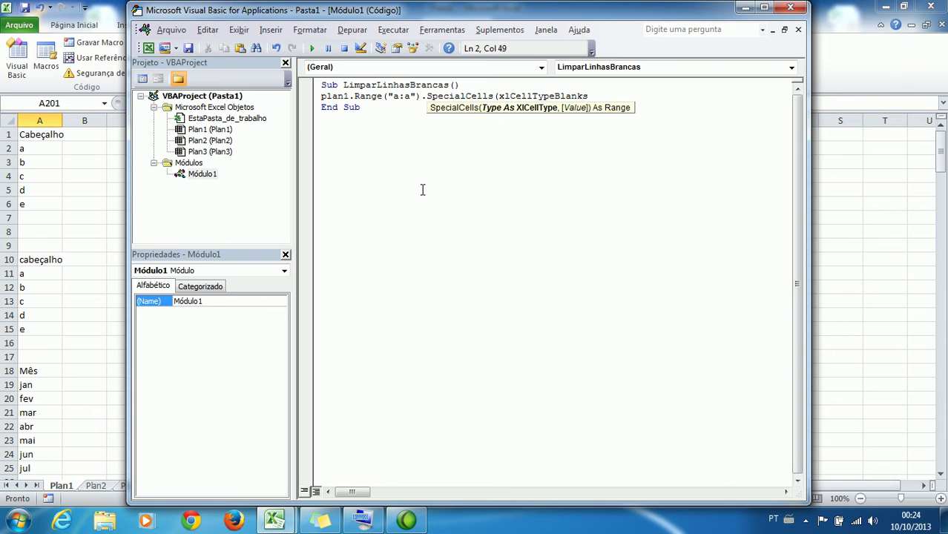
pyautogui.write(').del')
pyautogui.press('Tab')
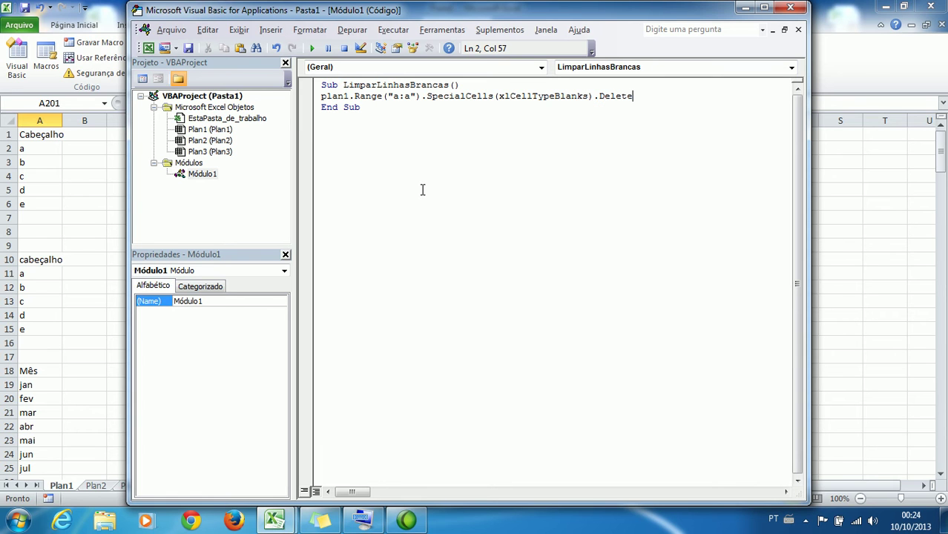
pyautogui.click(745, 7)
# Step: Run LimparLinhasBrancas via Alt+F8 to delete column A's blank cells
pyautogui.click(445, 217)
pyautogui.click(940, 152)
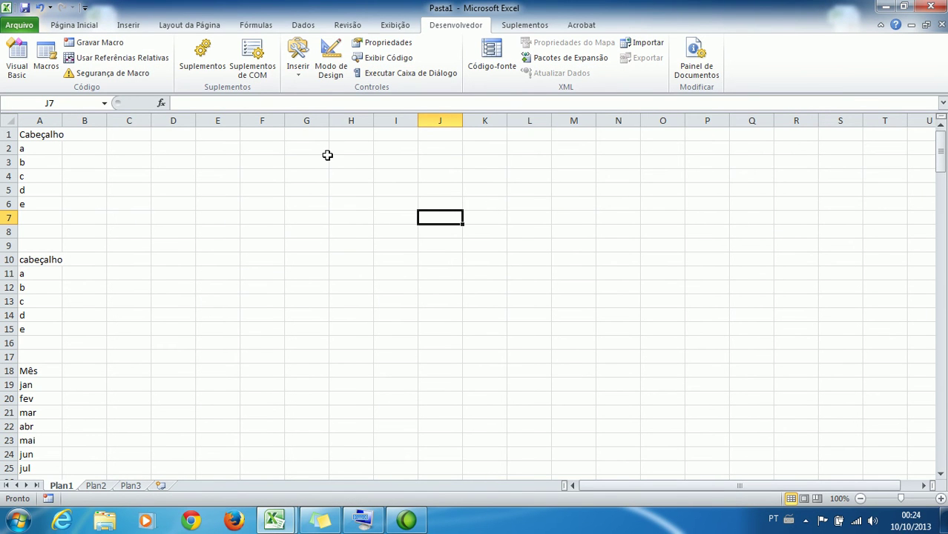
pyautogui.hotkey('alt', 'F8')
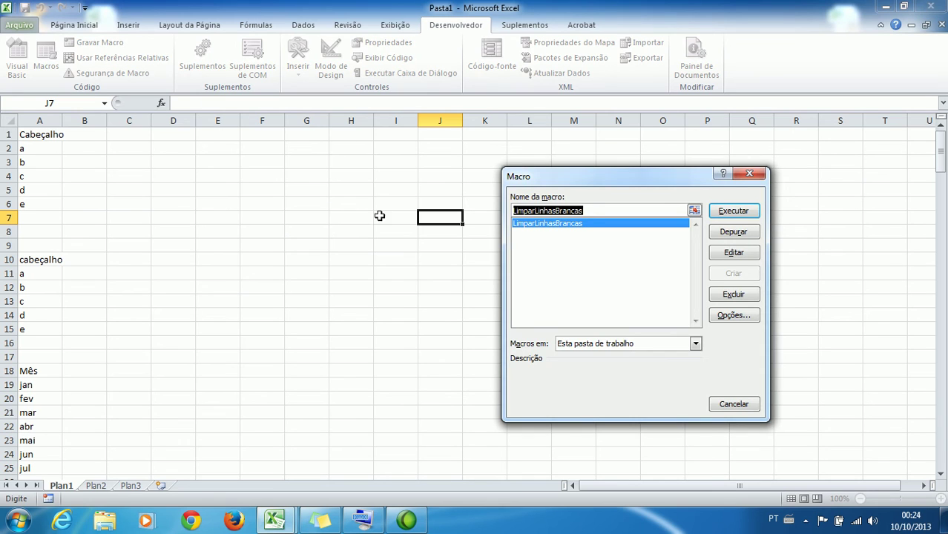
pyautogui.click(619, 343)
pyautogui.click(646, 345)
pyautogui.click(646, 345)
pyautogui.click(627, 280)
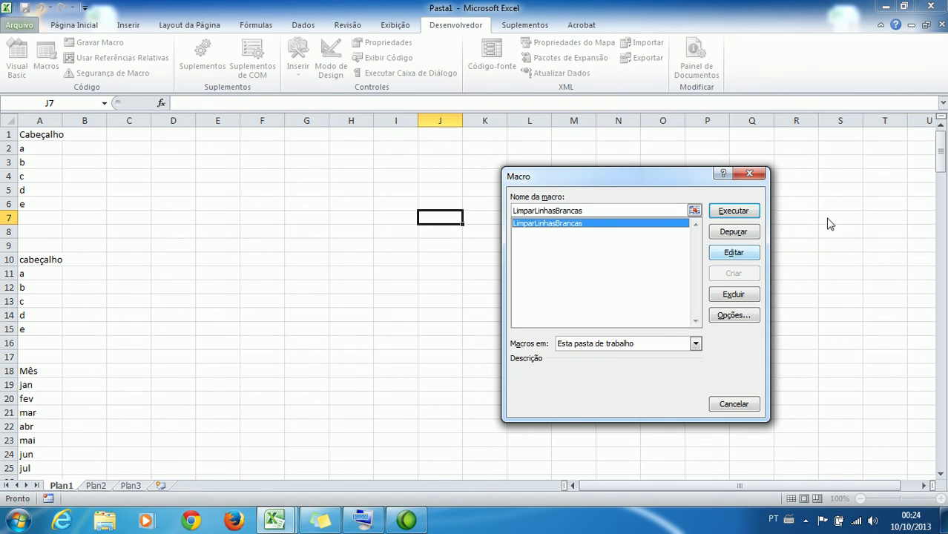
pyautogui.click(744, 212)
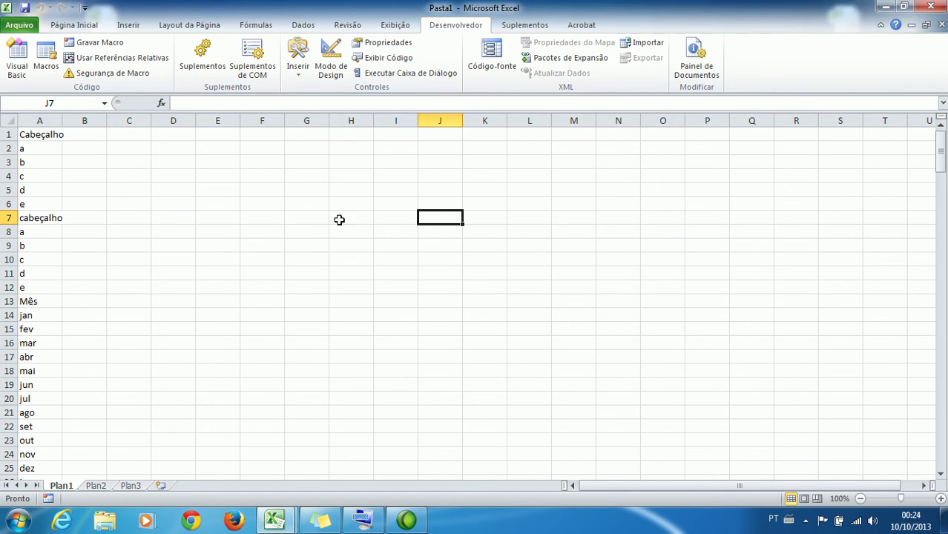
pyautogui.moveTo(44, 134)
pyautogui.mouseDown()
pyautogui.moveTo(47, 412)
pyautogui.moveTo(53, 138)
pyautogui.mouseUp()
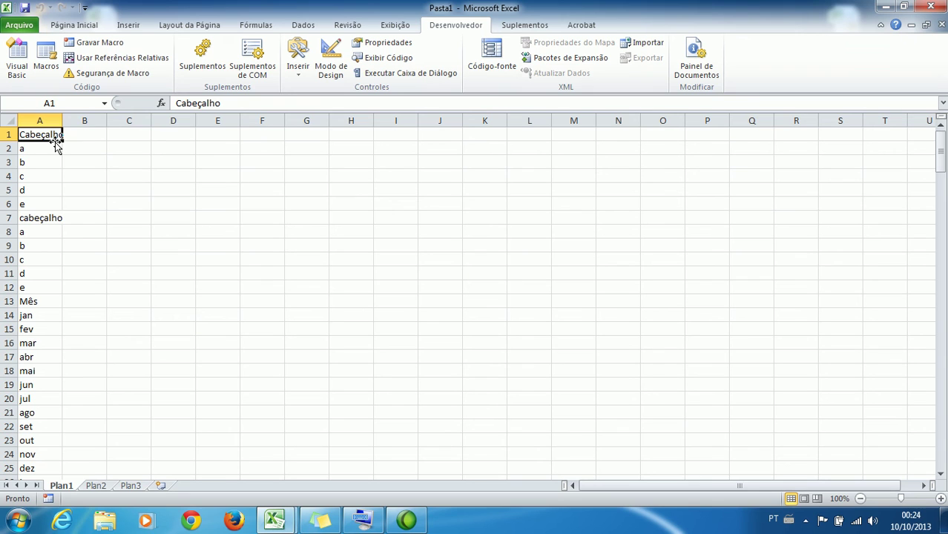
pyautogui.keyDown('shift'); pyautogui.doubleClick(56, 141); pyautogui.keyUp('shift')
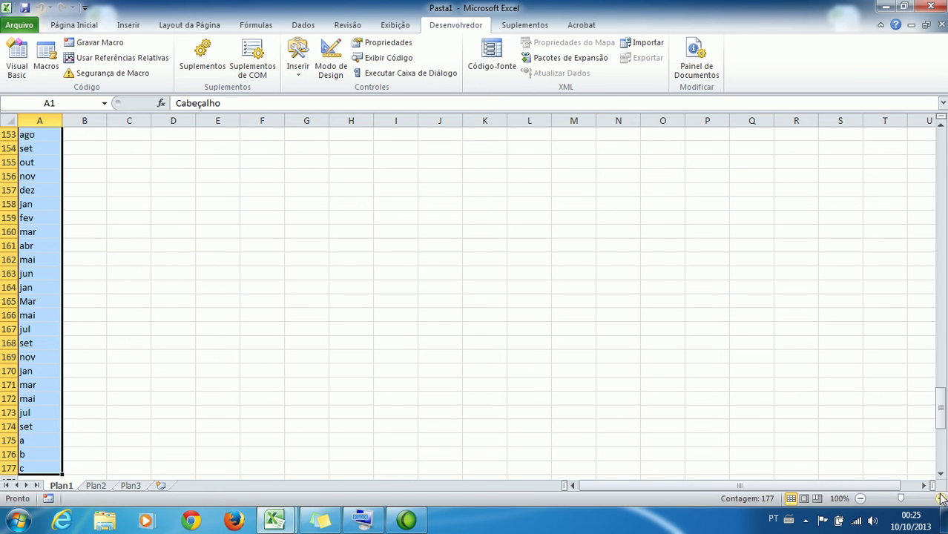
pyautogui.click(939, 474)
pyautogui.click(940, 480)
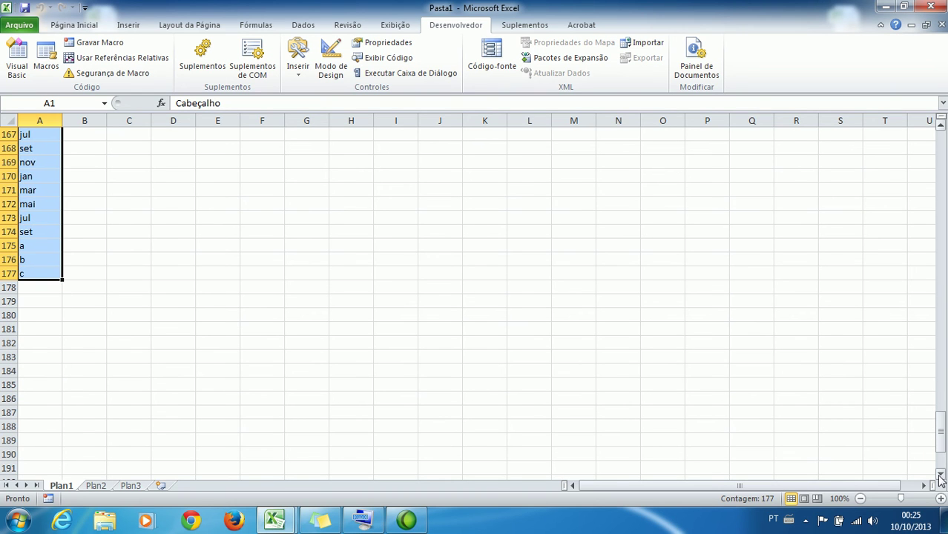
pyautogui.moveTo(940, 422); pyautogui.dragTo(909, 123)
pyautogui.click(375, 231)
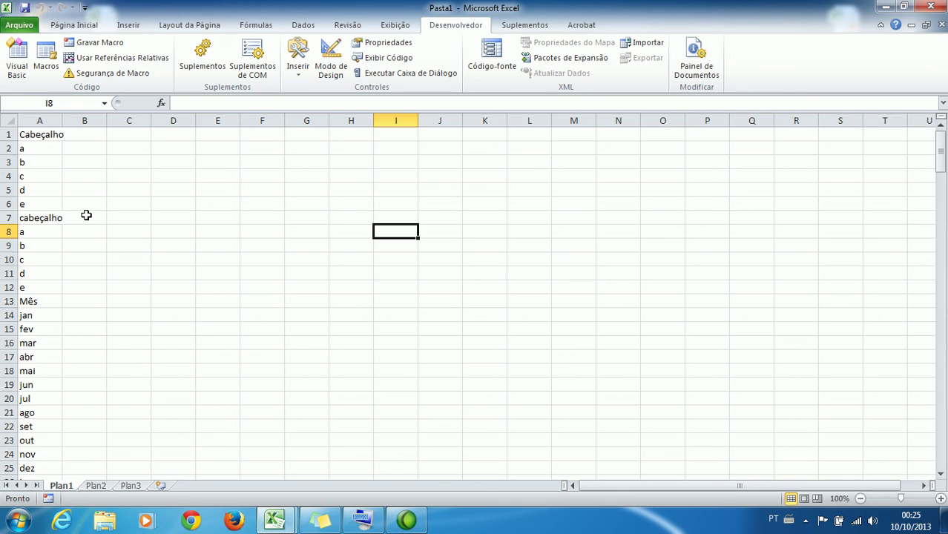
# Step: Type a, b, c, d, e, f into D1:D6
pyautogui.click(177, 136)
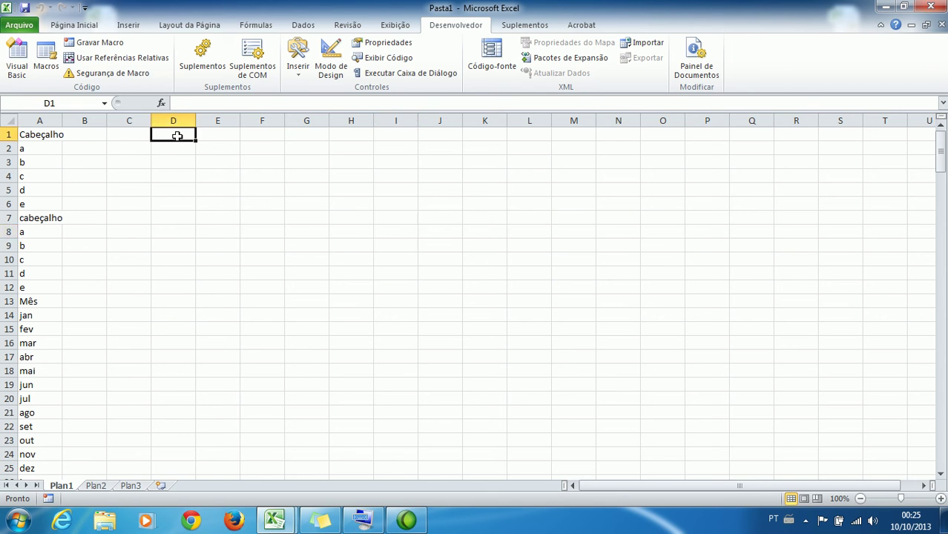
pyautogui.write('a')
pyautogui.press('Return')
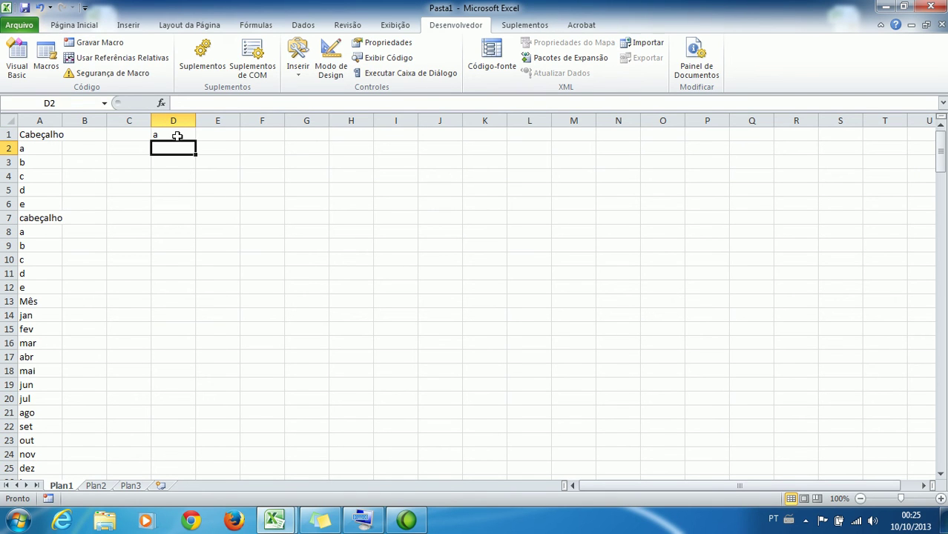
pyautogui.write('b c d e f')
pyautogui.press('Return')
pyautogui.press('Return')
# Step: Enter jan and fev in D10:D11 and fill the months down to out in D19
pyautogui.press('Return')
pyautogui.press('Return')
pyautogui.write('jan')
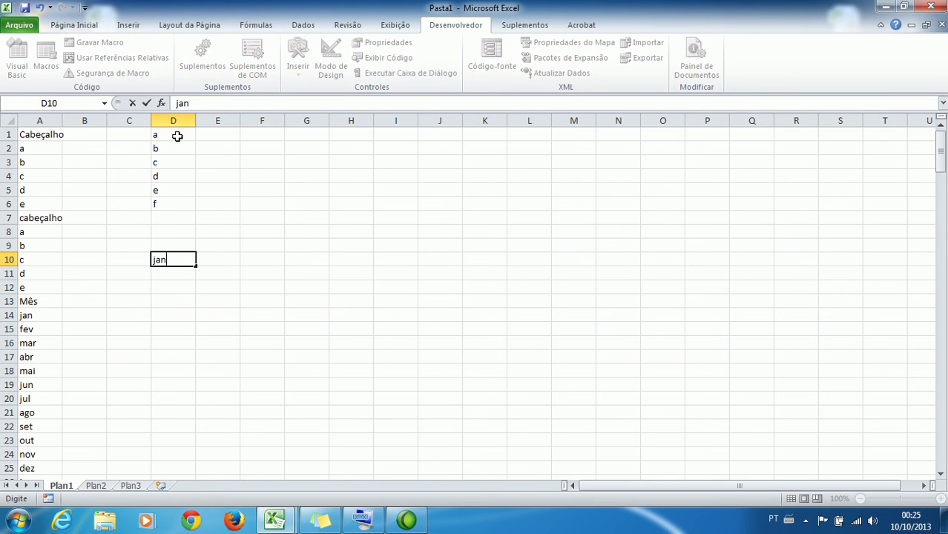
pyautogui.press('Return')
pyautogui.write('fev')
pyautogui.press('Return')
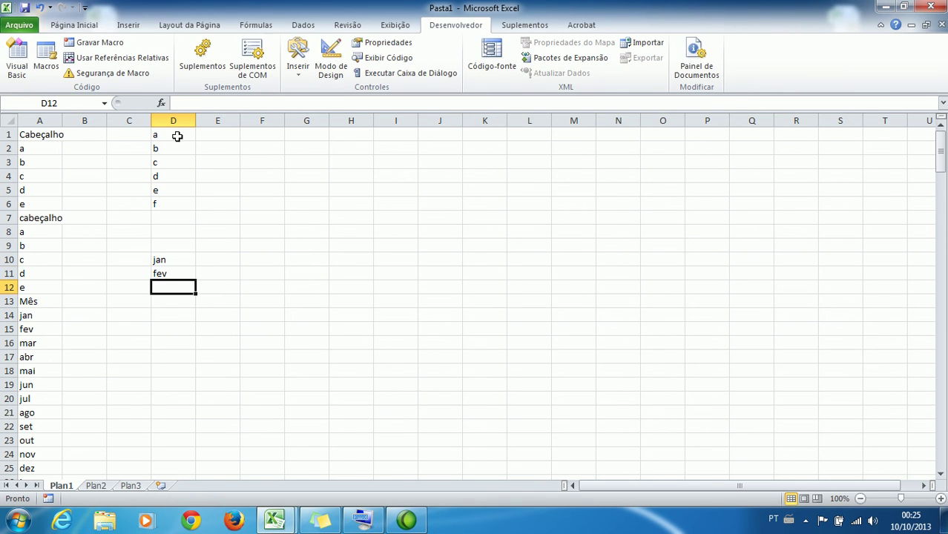
pyautogui.moveTo(167, 260)
pyautogui.mouseDown()
pyautogui.moveTo(180, 275)
pyautogui.moveTo(191, 350)
pyautogui.moveTo(254, 377)
pyautogui.mouseUp()
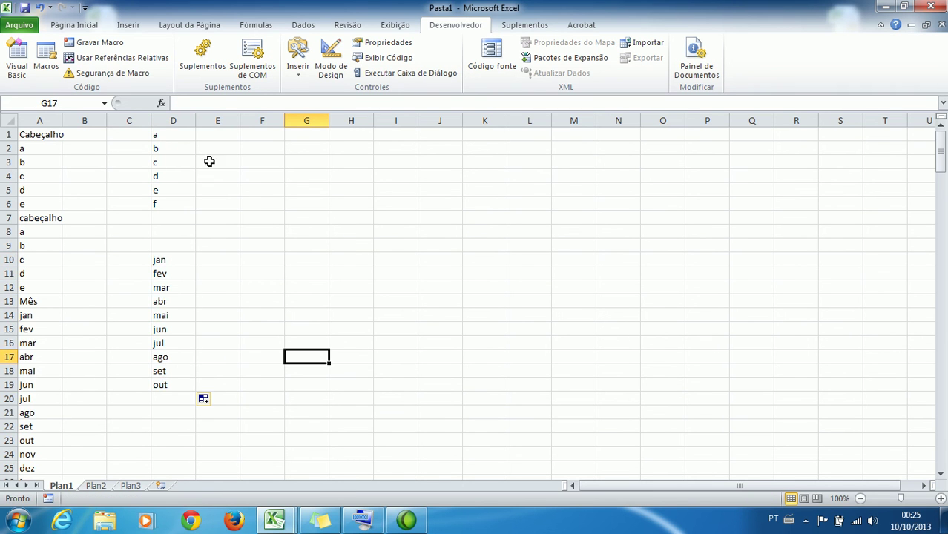
pyautogui.moveTo(178, 137); pyautogui.dragTo(162, 384)
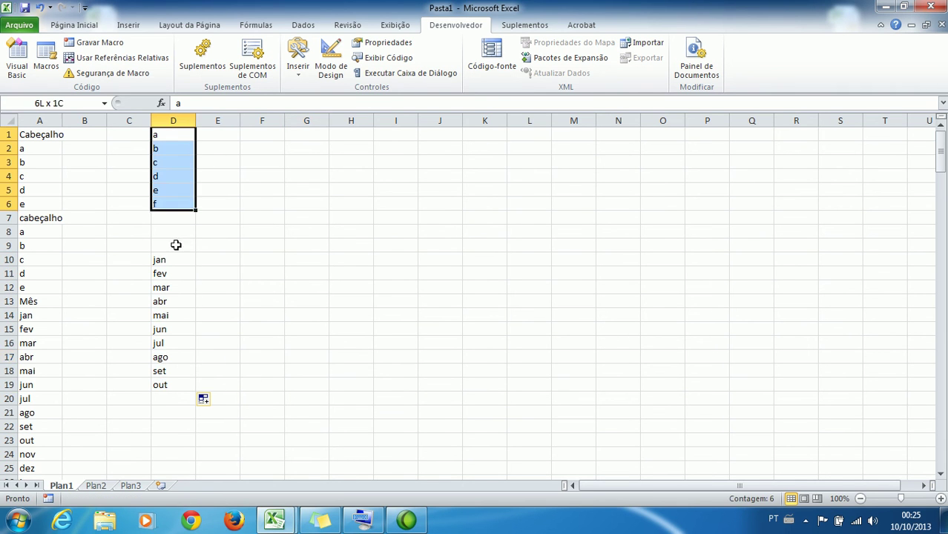
pyautogui.click(162, 383)
pyautogui.click(175, 215)
pyautogui.click(176, 230)
pyautogui.moveTo(174, 244); pyautogui.dragTo(174, 252)
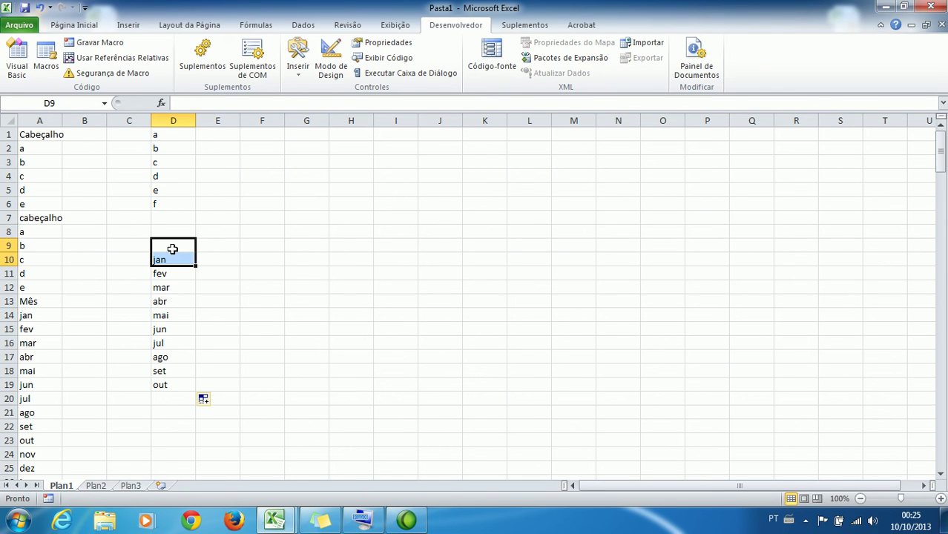
pyautogui.click(175, 247)
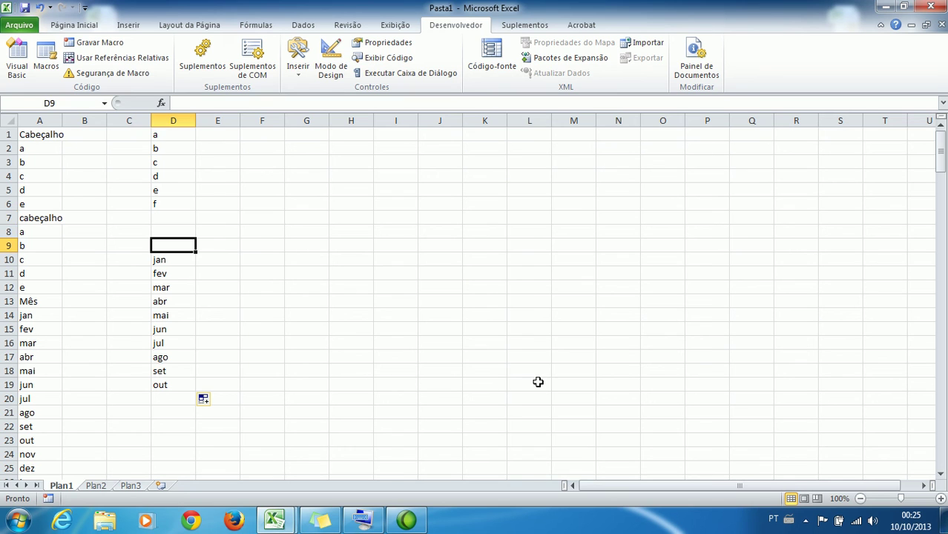
pyautogui.click(474, 236)
# Step: Open LimparLinhasBrancas for editing and replace the range's column letters with b
pyautogui.click(42, 68)
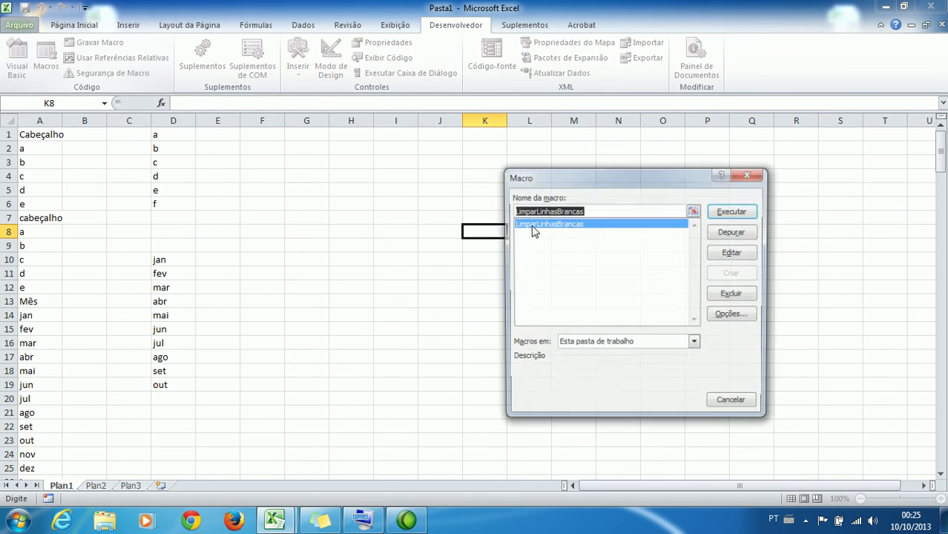
pyautogui.click(731, 252)
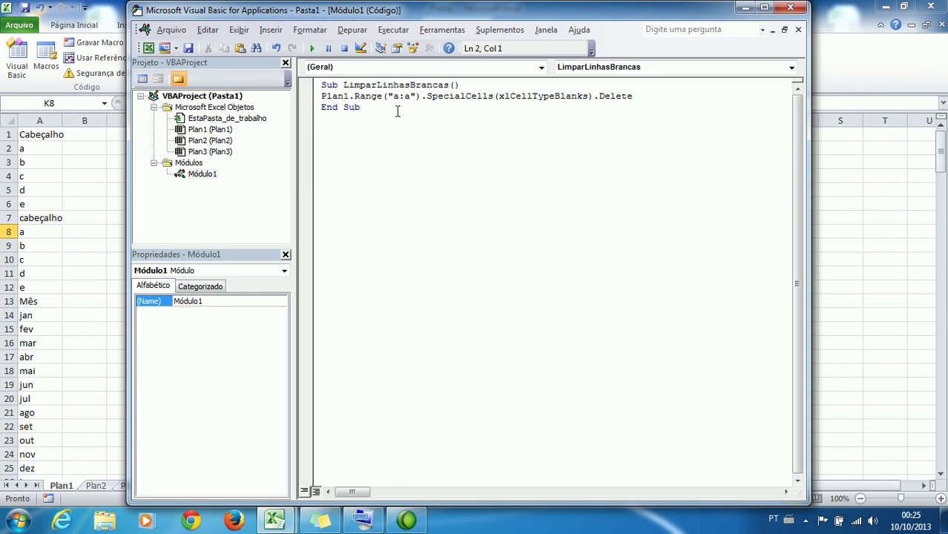
pyautogui.moveTo(397, 96); pyautogui.dragTo(391, 97)
pyautogui.write('b')
pyautogui.doubleClick(406, 97)
pyautogui.write('b')
pyautogui.moveTo(321, 85)
pyautogui.mouseDown()
pyautogui.moveTo(350, 97)
pyautogui.moveTo(422, 97)
pyautogui.mouseUp()
pyautogui.click(378, 133)
# Step: Change the range to Range("d:d"), review the SpecialCells(xlCellTypeBlanks) call, and minimize the editor
pyautogui.doubleClick(395, 97)
pyautogui.write('d')
pyautogui.doubleClick(407, 97)
pyautogui.write('d')
pyautogui.click(486, 127)
pyautogui.moveTo(431, 96); pyautogui.dragTo(498, 100)
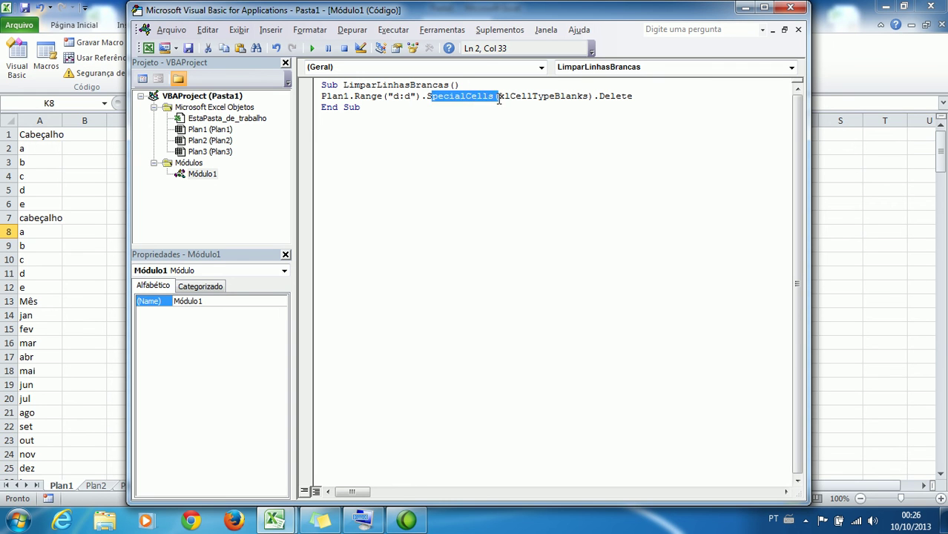
pyautogui.click(509, 99)
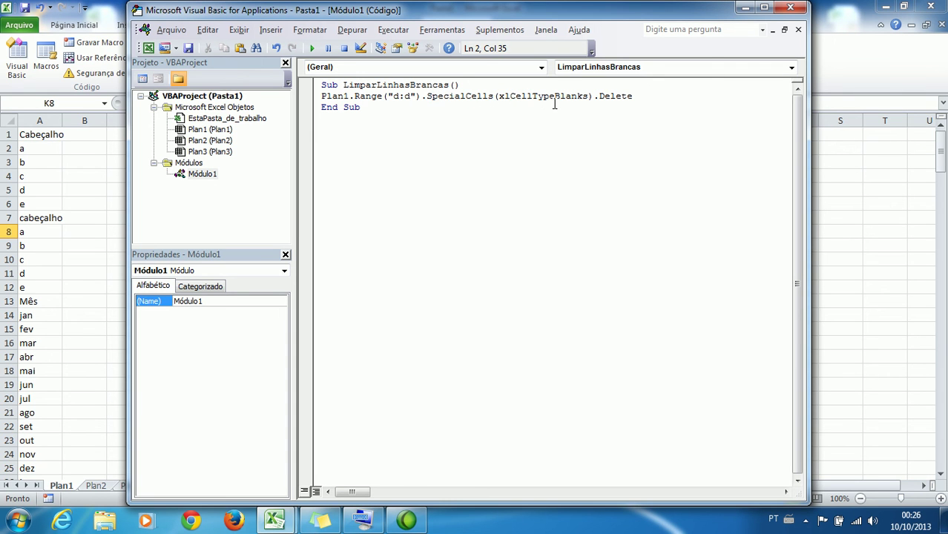
pyautogui.moveTo(495, 97); pyautogui.dragTo(594, 97)
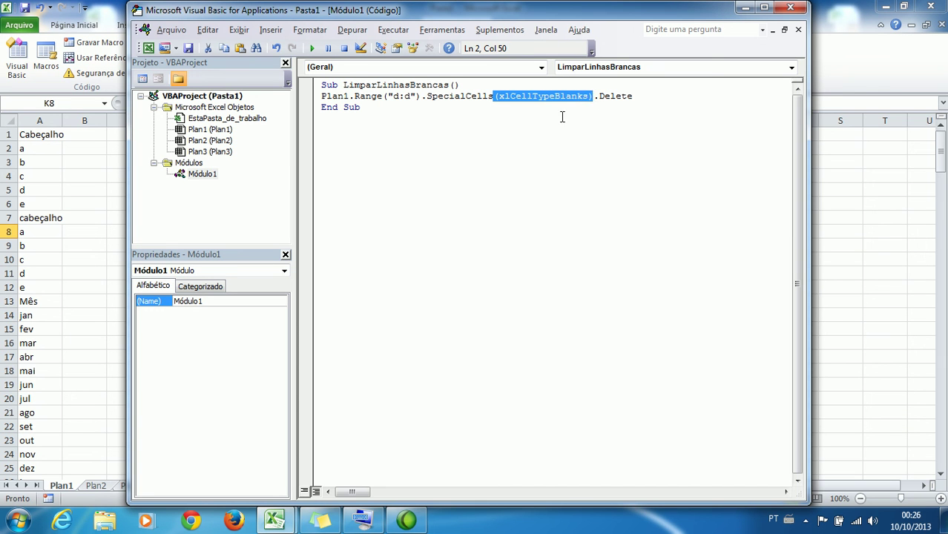
pyautogui.click(745, 7)
pyautogui.click(438, 191)
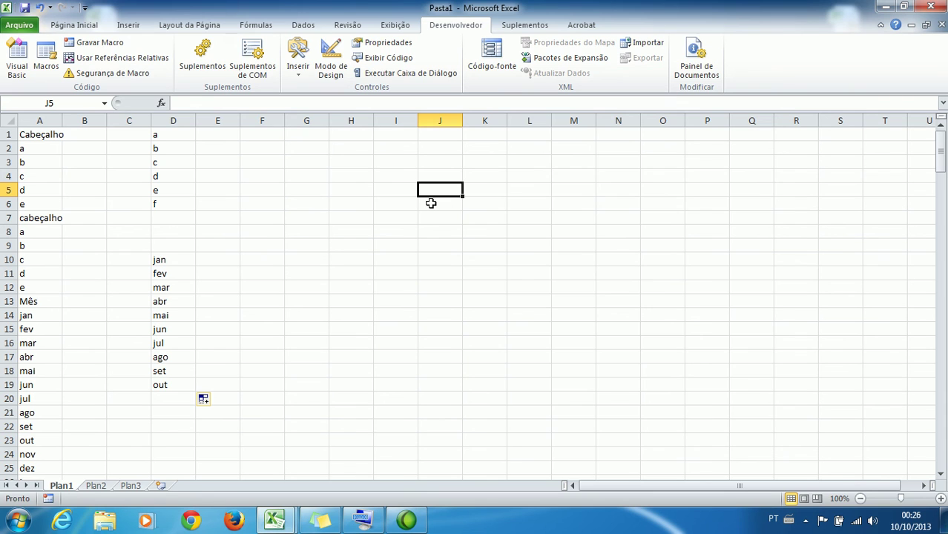
# Step: Run LimparLinhasBrancas with Alt+F8 and select D1:D16 to confirm no gaps remain
pyautogui.hotkey('alt', 'F8')
pyautogui.click(731, 212)
pyautogui.moveTo(181, 138); pyautogui.dragTo(171, 343)
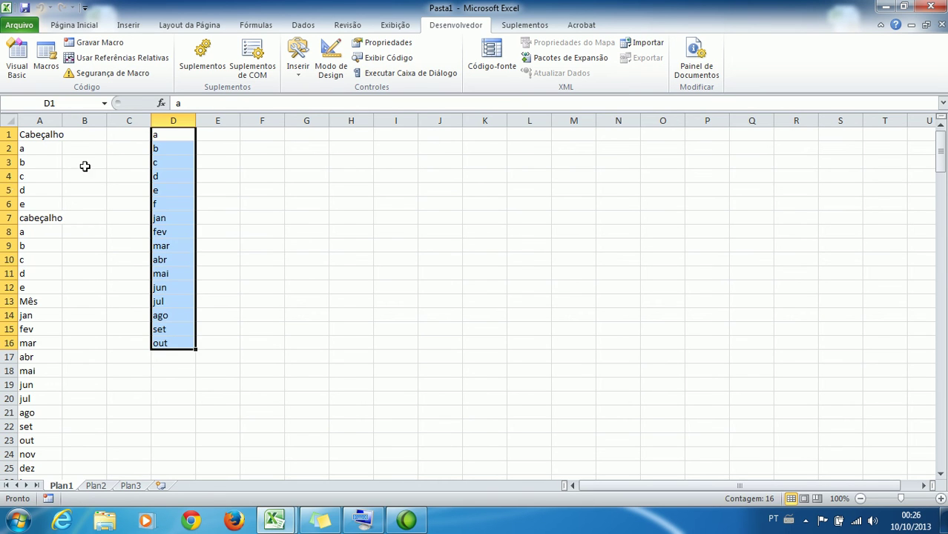
pyautogui.click(289, 298)
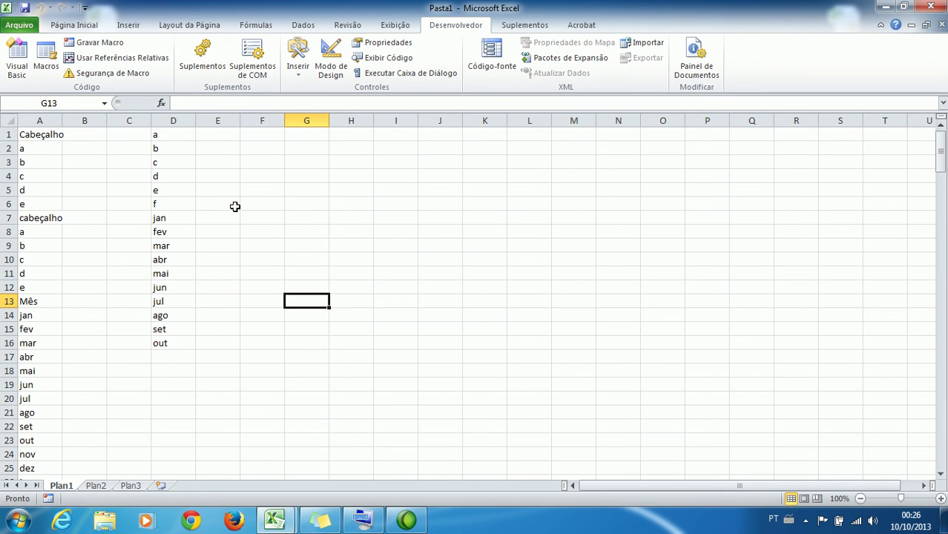